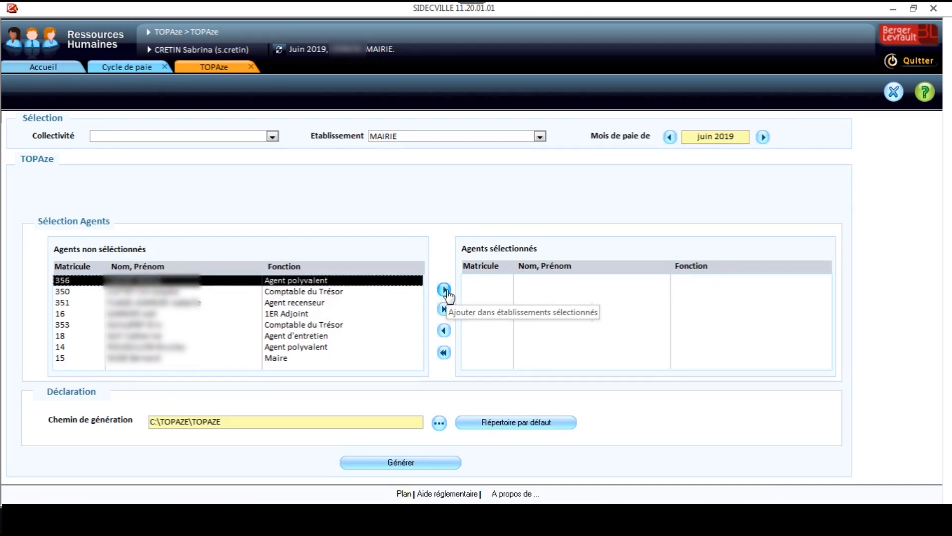
# Add the first unselected agent to the selected agents and reset the generation path to the default directory.
pyautogui.click(445, 290)
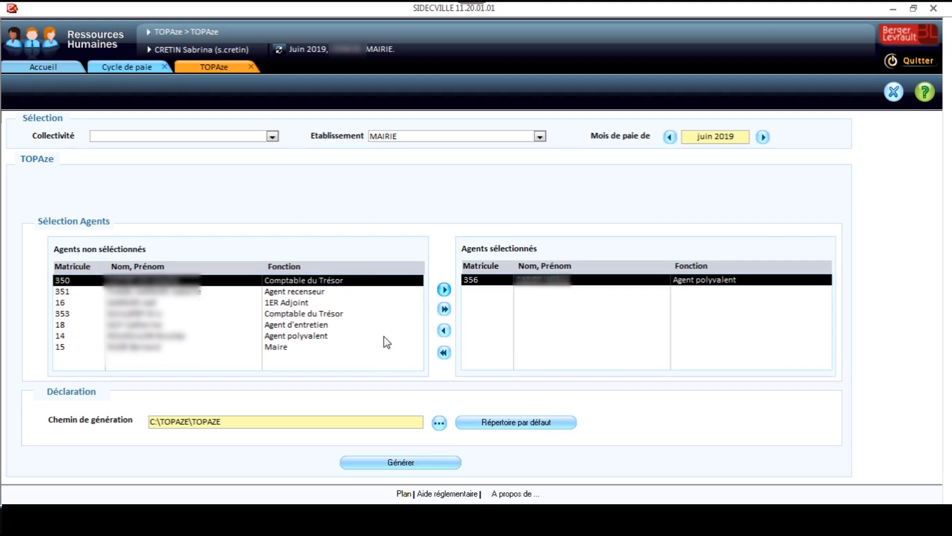
pyautogui.click(478, 424)
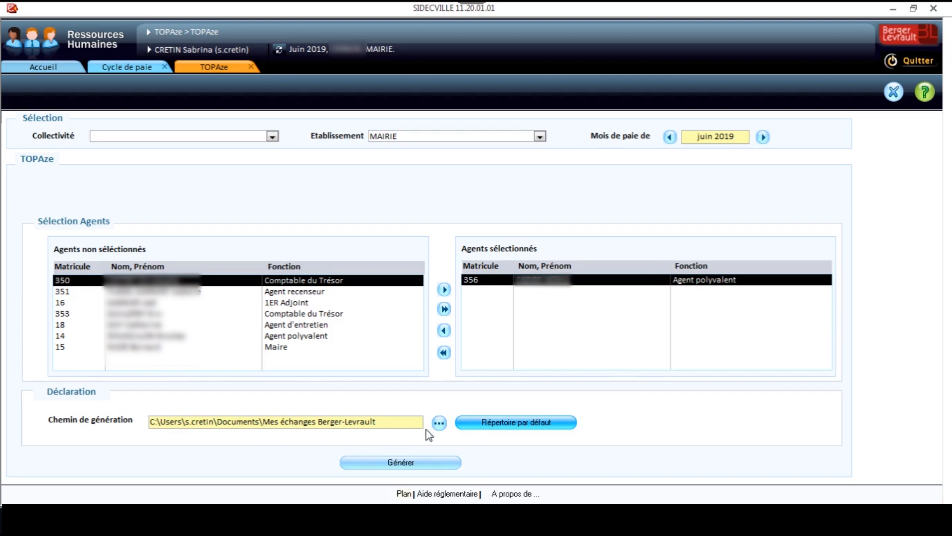
# Set the declaration's generation path to the folder C:\TOPAZE\TOPAZE.
pyautogui.click(439, 423)
pyautogui.click(415, 251)
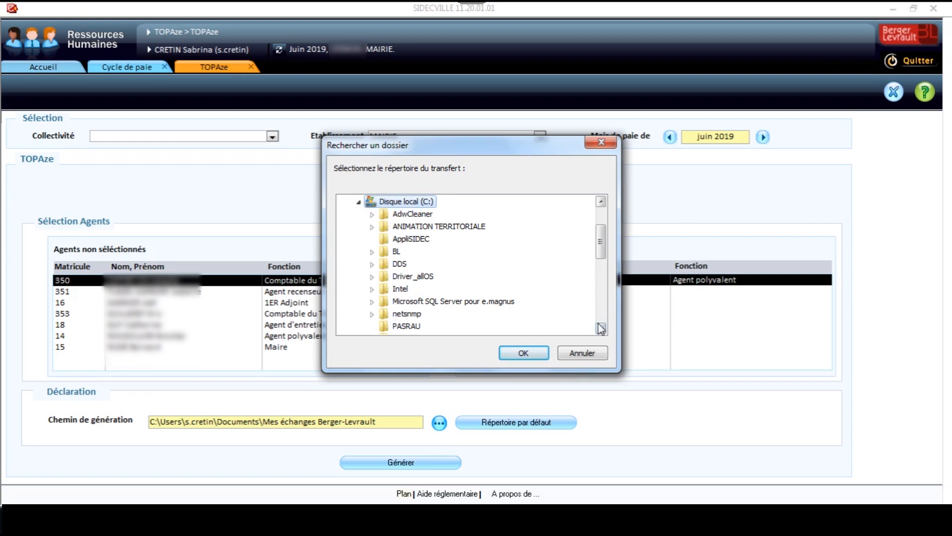
pyautogui.click(601, 328)
pyautogui.click(601, 329)
pyautogui.click(601, 328)
pyautogui.click(601, 329)
pyautogui.click(601, 328)
pyautogui.click(602, 329)
pyautogui.click(406, 302)
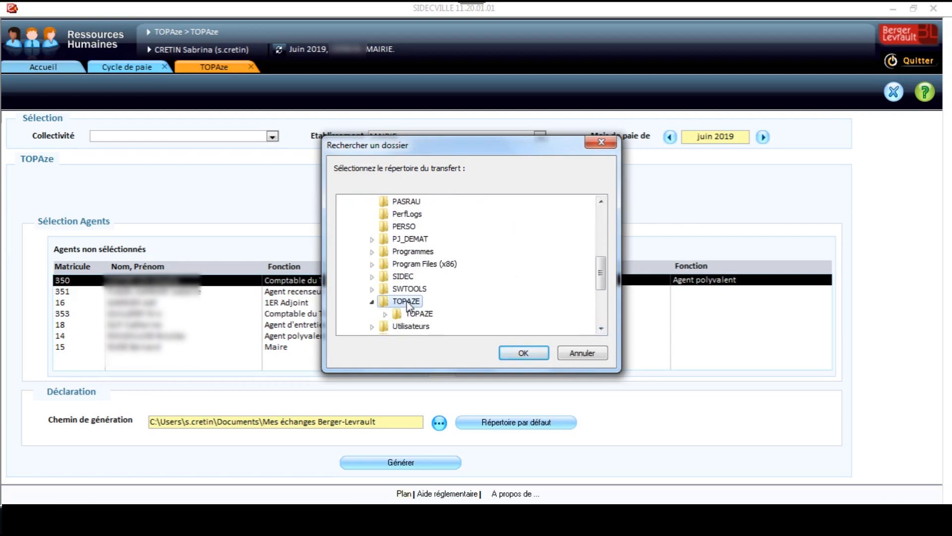
pyautogui.click(419, 314)
pyautogui.click(518, 355)
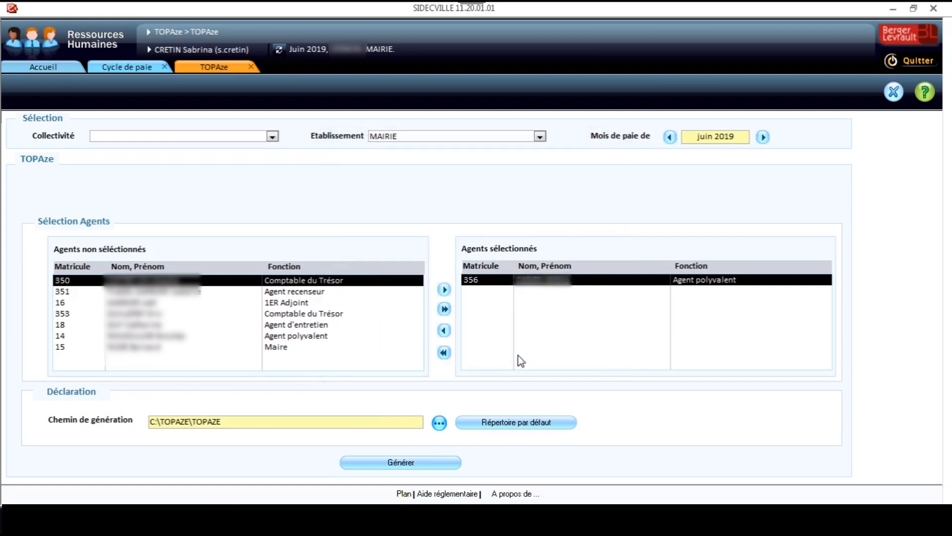
# Generate the TOPAze declaration for the selected agent, confirming the generation and closing the completion notice.
pyautogui.click(408, 462)
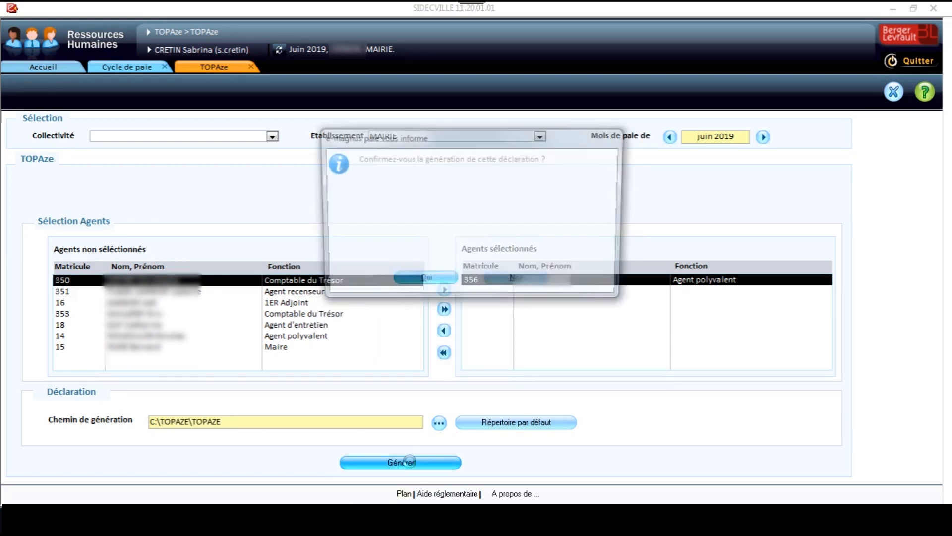
pyautogui.click(415, 279)
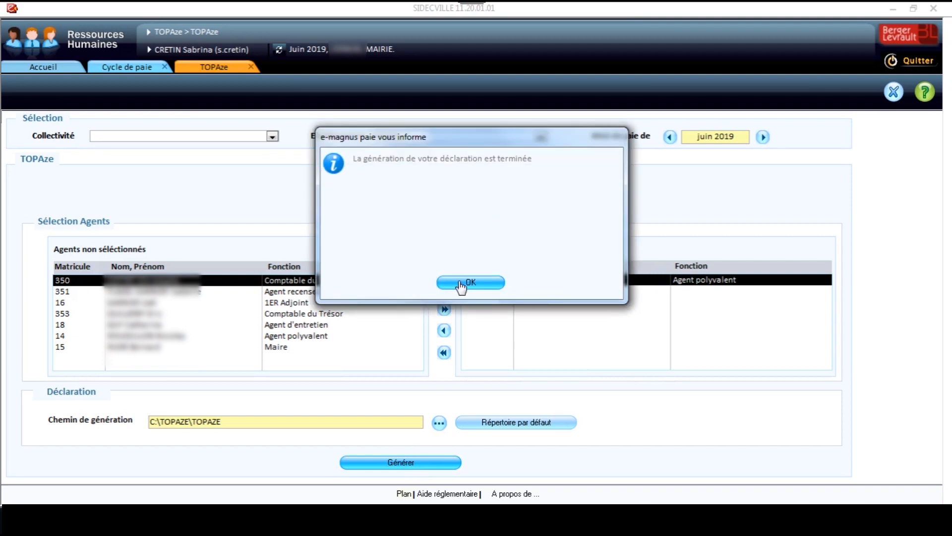
pyautogui.click(461, 283)
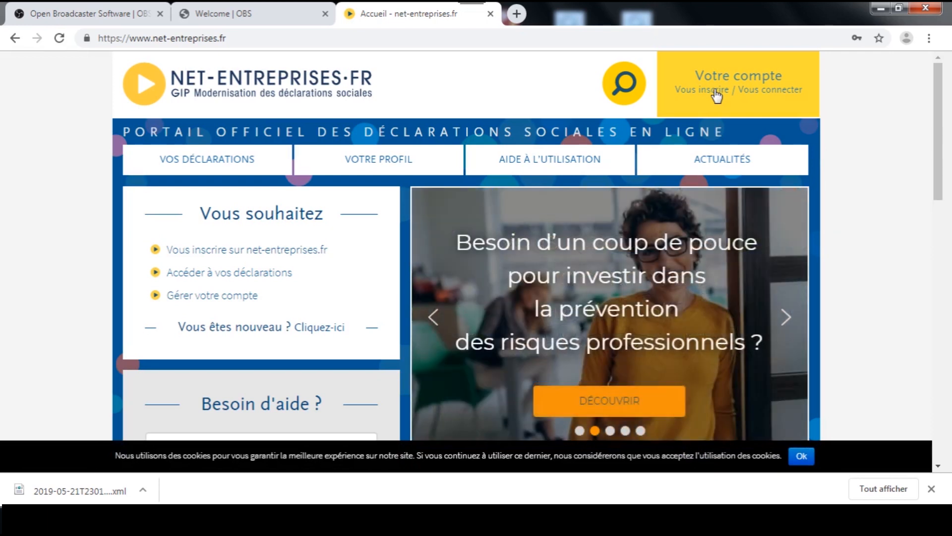
# In the browser on net-entreprises.fr, access the account and open the TOPAze service among the Autres services.
pyautogui.click(716, 96)
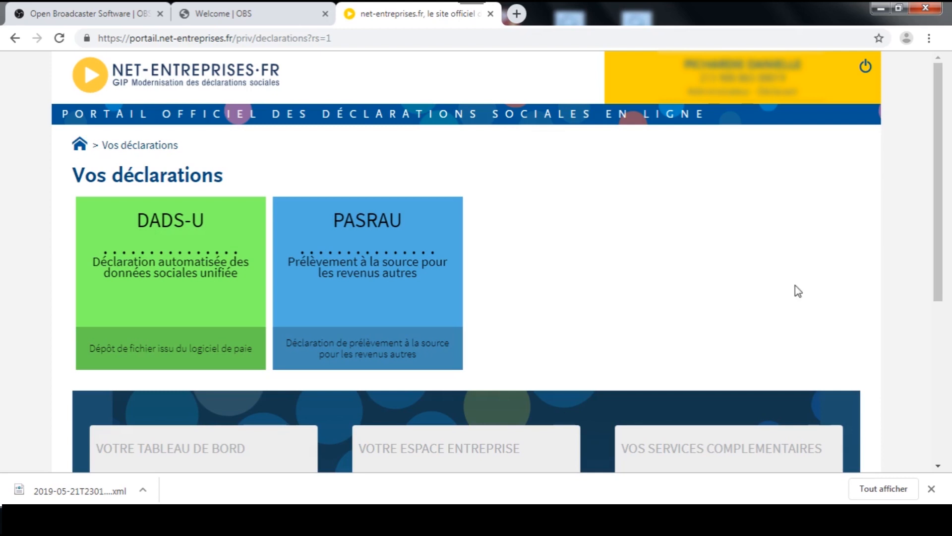
pyautogui.click(937, 466)
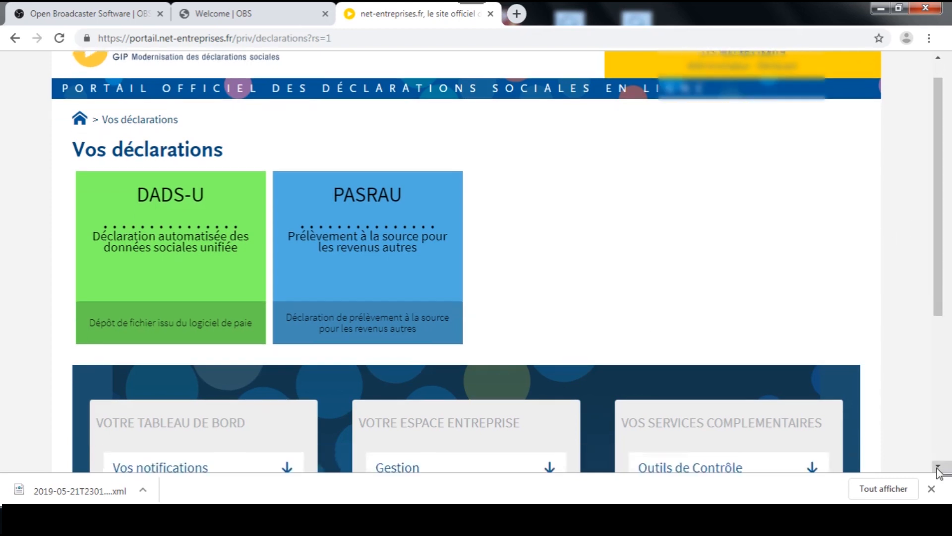
pyautogui.scroll(-3, 938, 469)
pyautogui.click(774, 413)
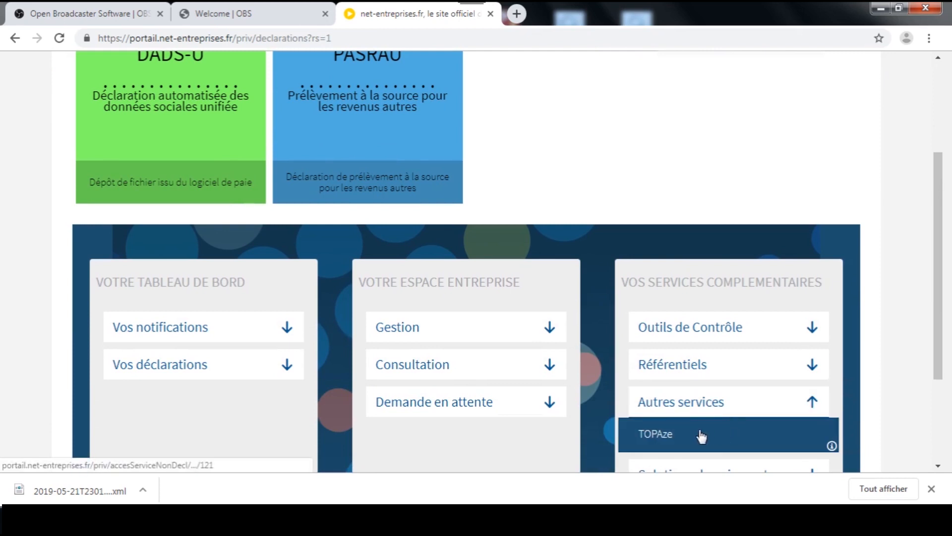
pyautogui.click(701, 436)
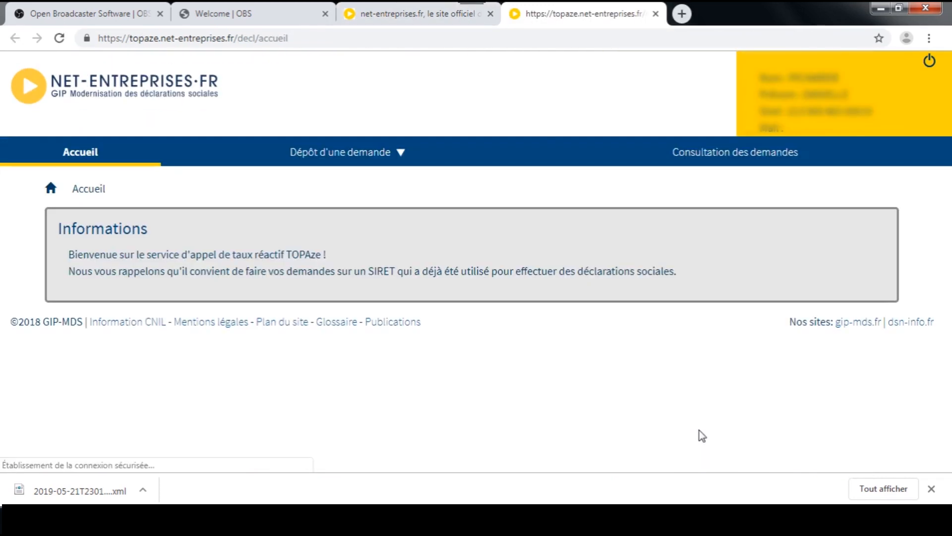
pyautogui.moveTo(349, 154)
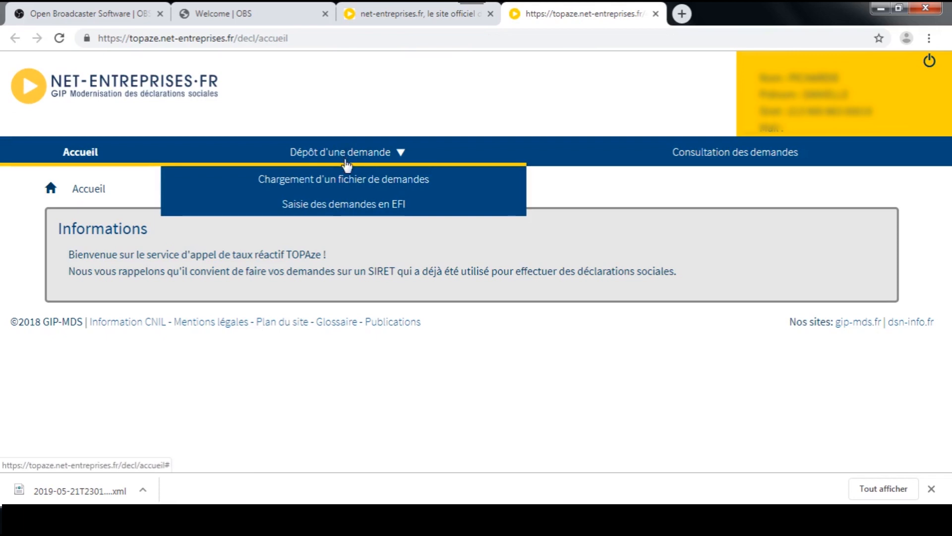
pyautogui.click(349, 183)
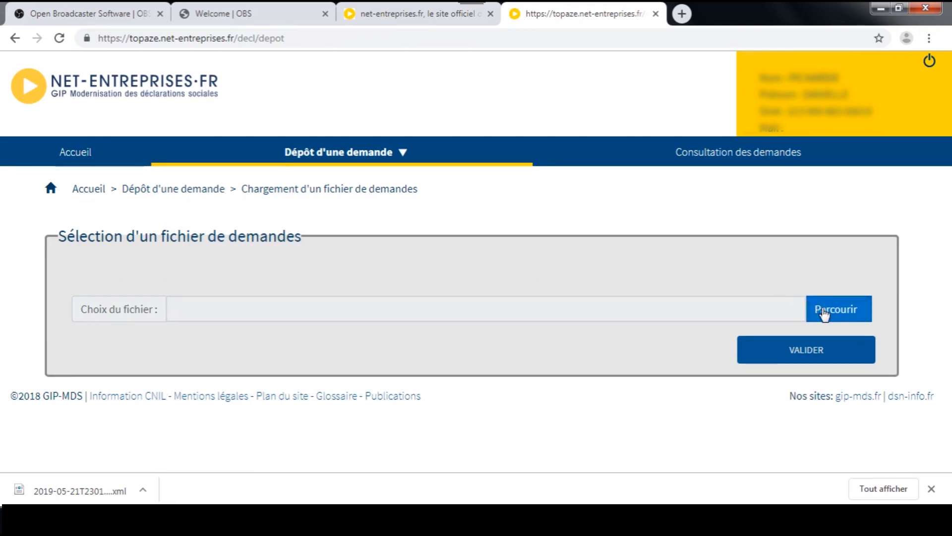
pyautogui.click(825, 314)
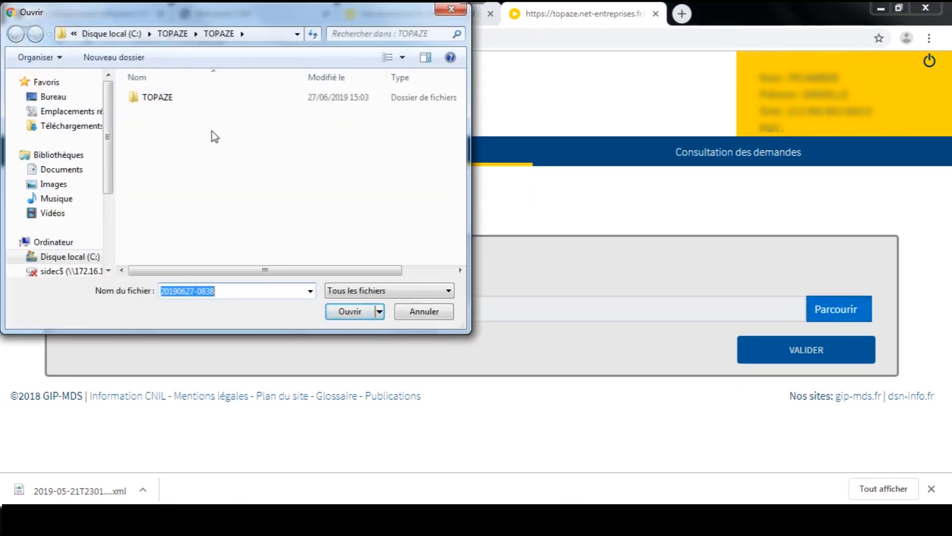
pyautogui.doubleClick(184, 99)
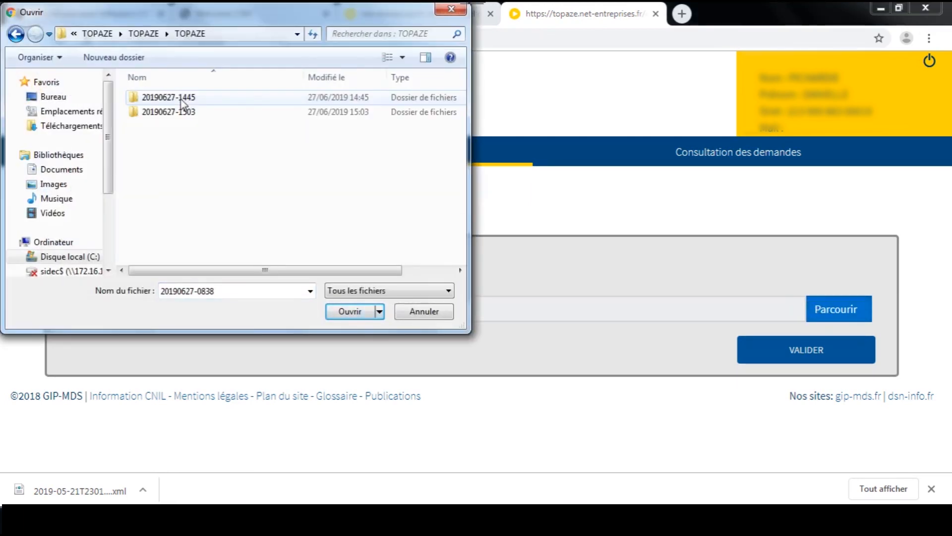
pyautogui.doubleClick(189, 99)
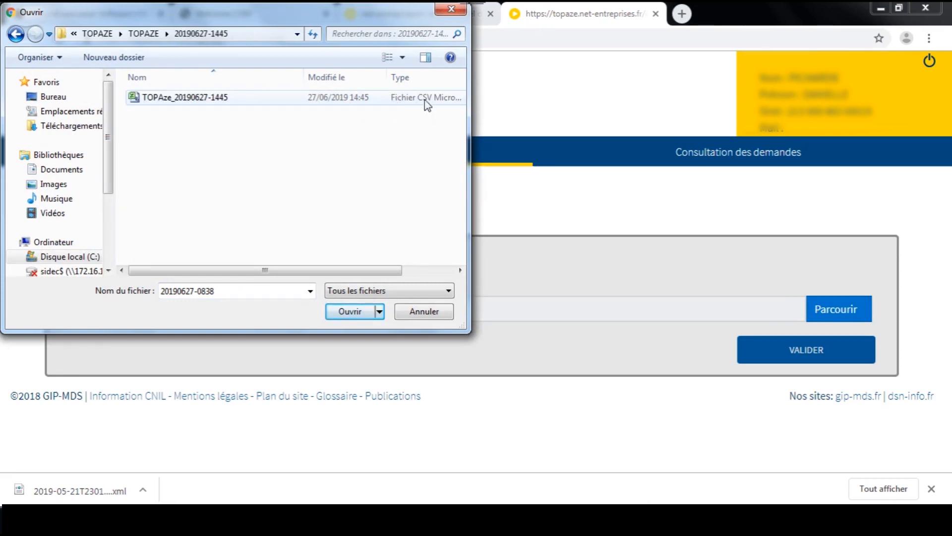
pyautogui.click(358, 99)
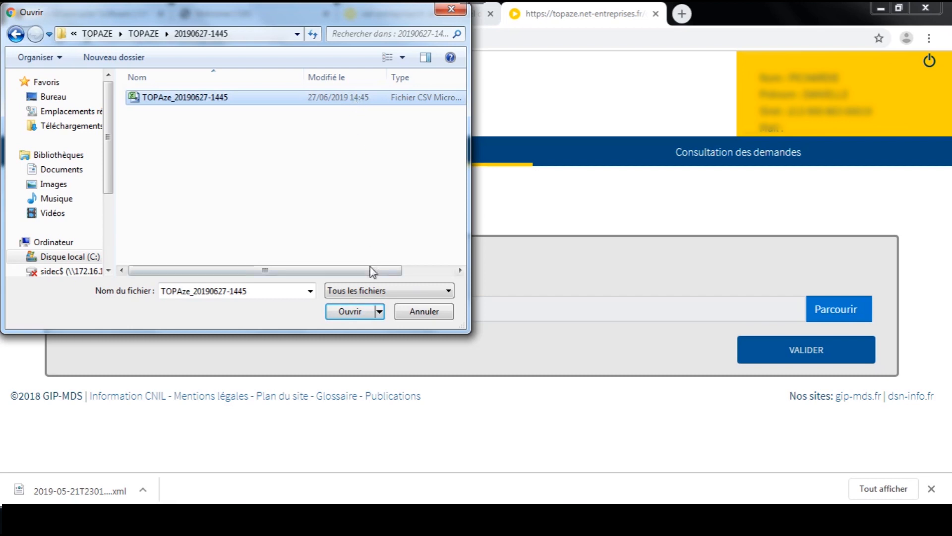
pyautogui.click(353, 312)
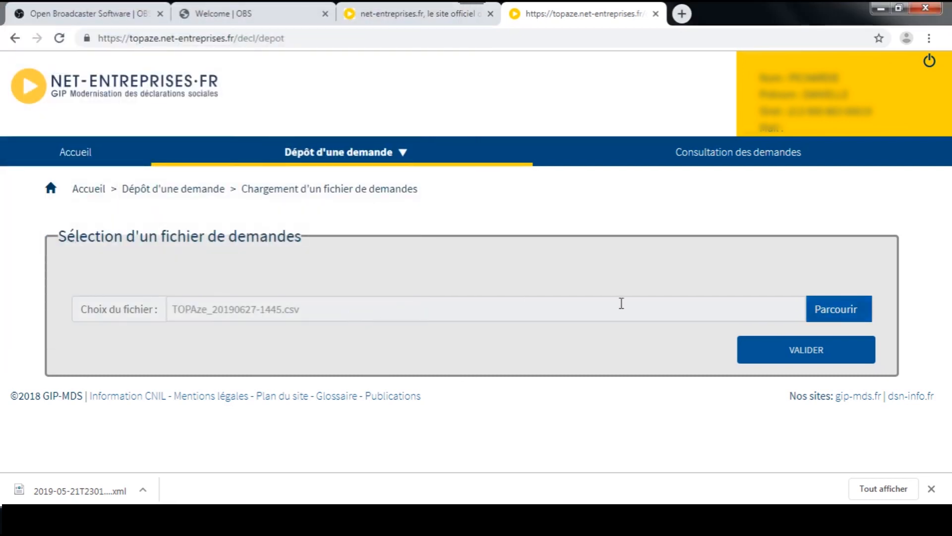
pyautogui.click(797, 352)
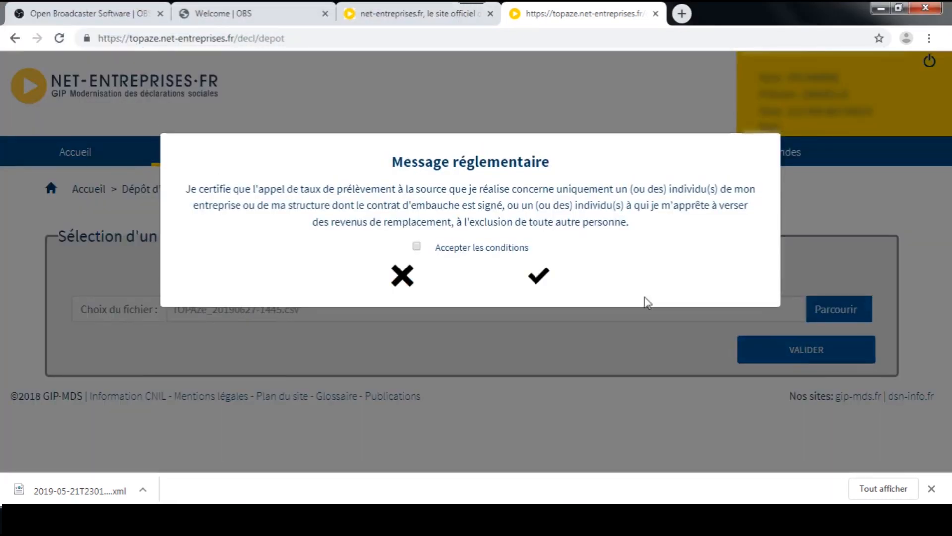
pyautogui.click(416, 246)
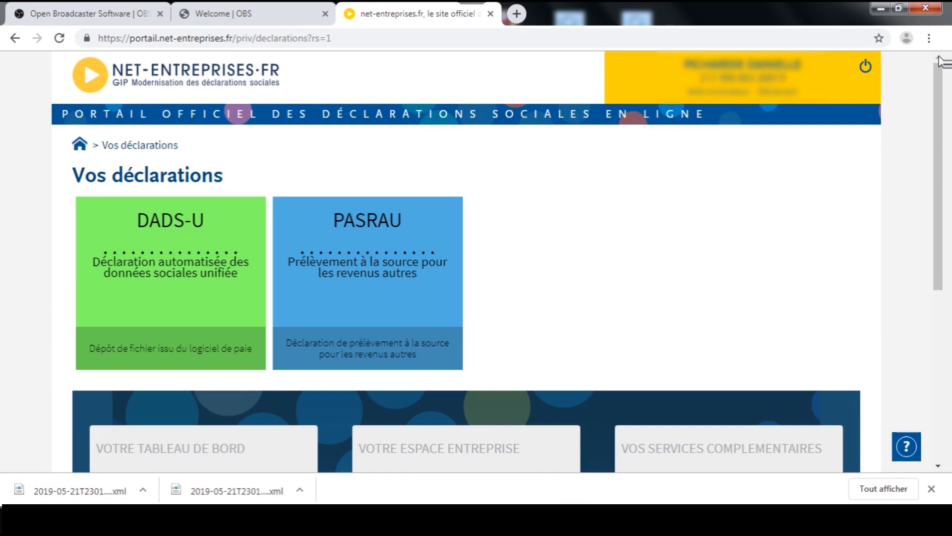
# Reopen the TOPAze service and display the request details of the TOPAZe-1 file in the request consultation.
pyautogui.click(938, 467)
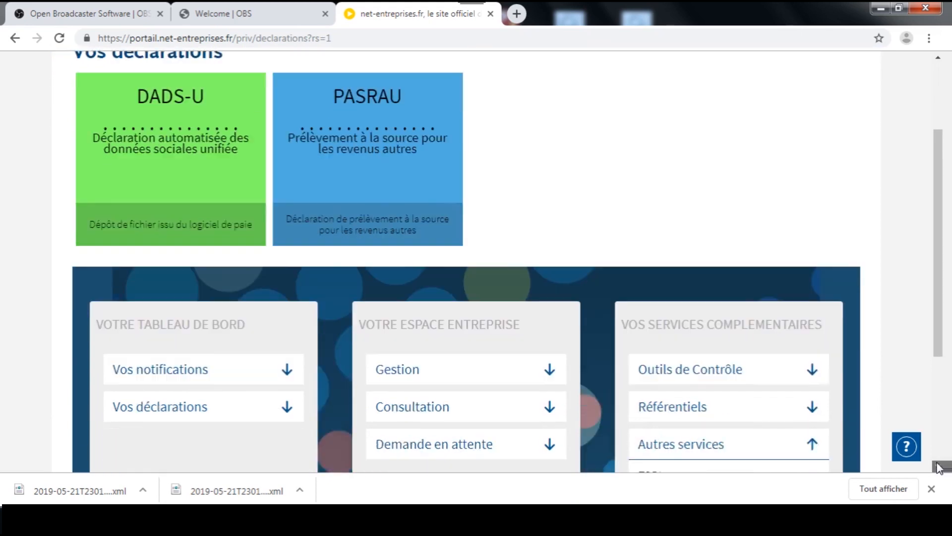
pyautogui.scroll(-4, 938, 466)
pyautogui.click(684, 293)
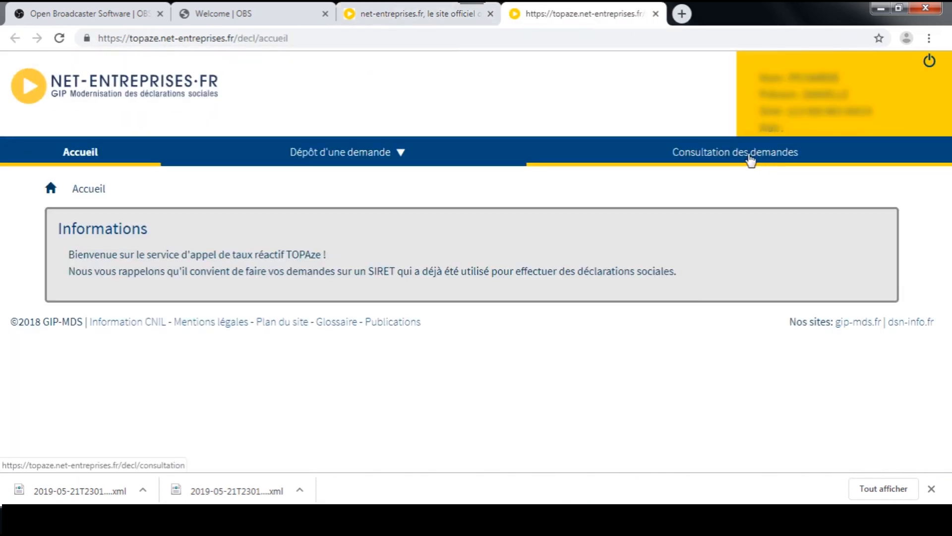
pyautogui.click(750, 159)
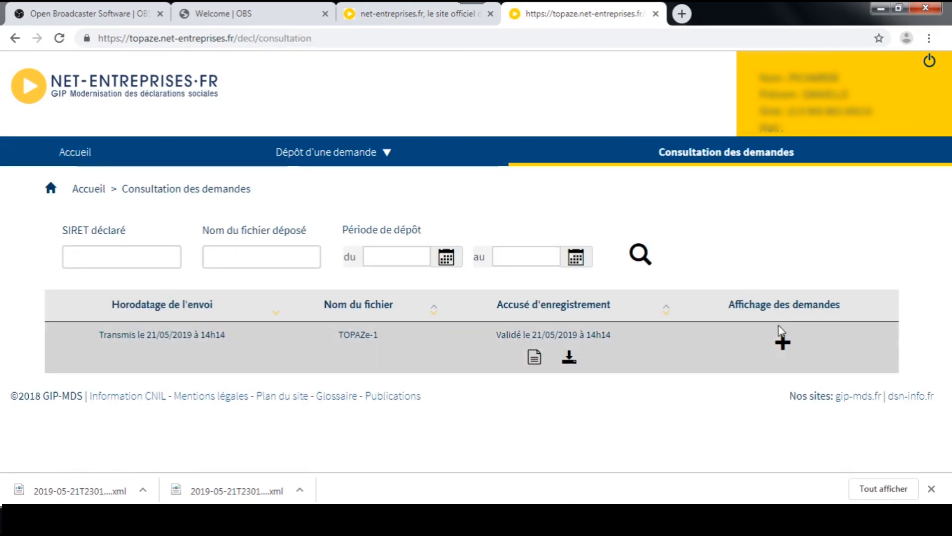
pyautogui.click(783, 342)
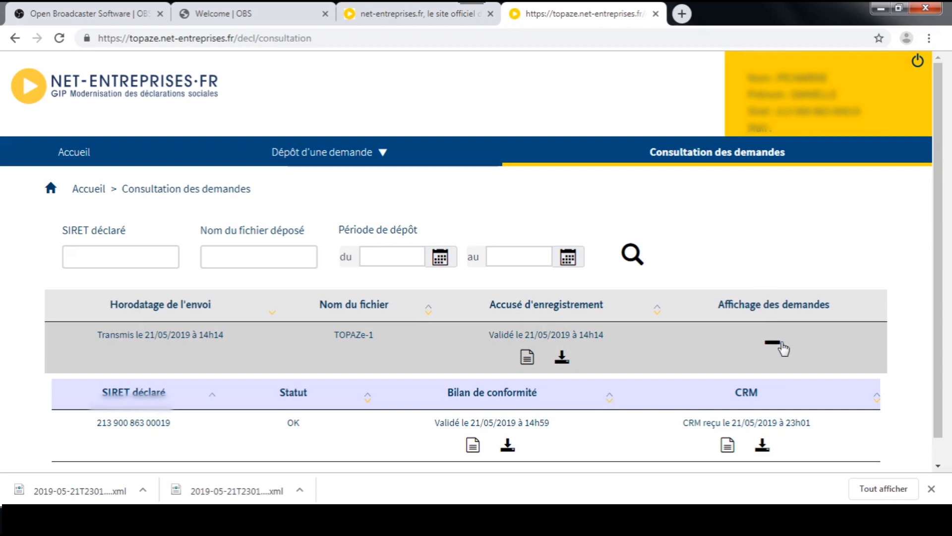
# Open the CRM file received for the TOPAZe-1 request and download its report.
pyautogui.moveTo(938, 391); pyautogui.dragTo(941, 413)
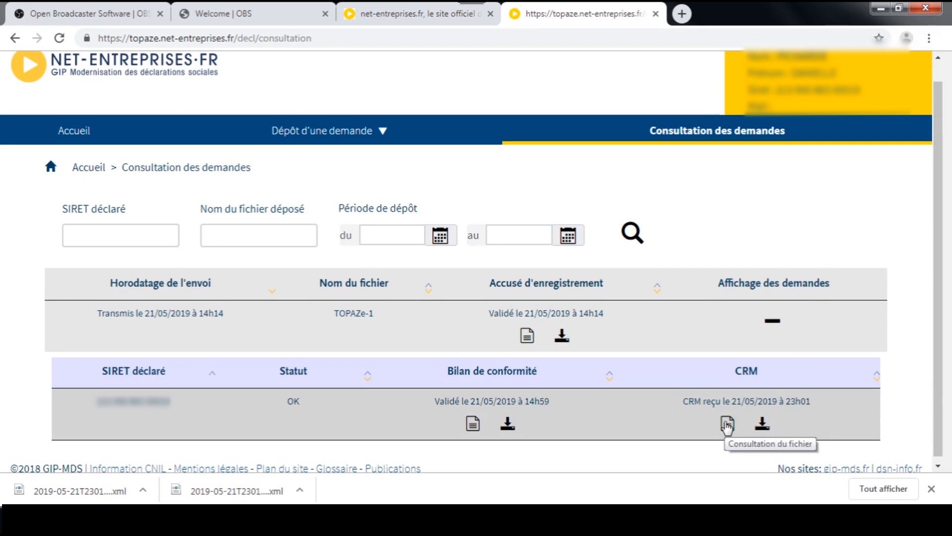
pyautogui.click(728, 425)
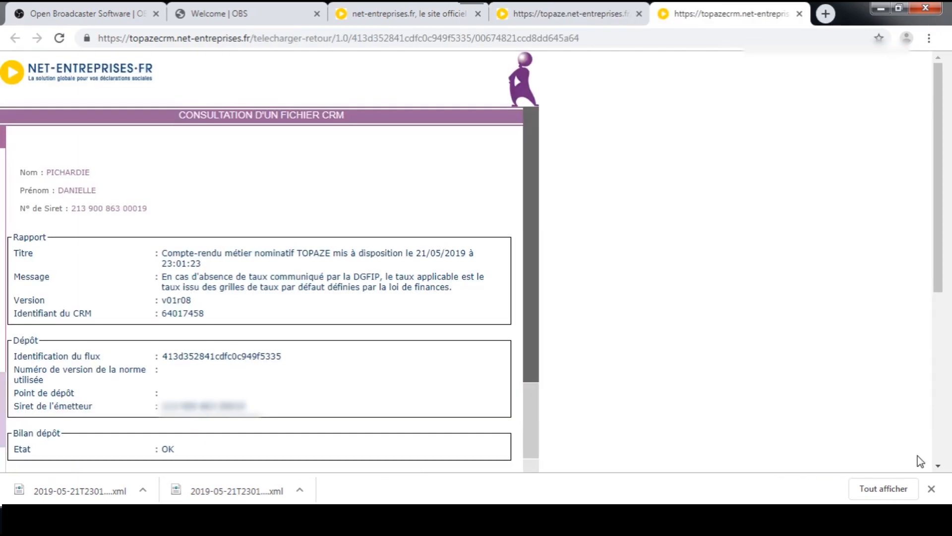
pyautogui.scroll(-6, 938, 470)
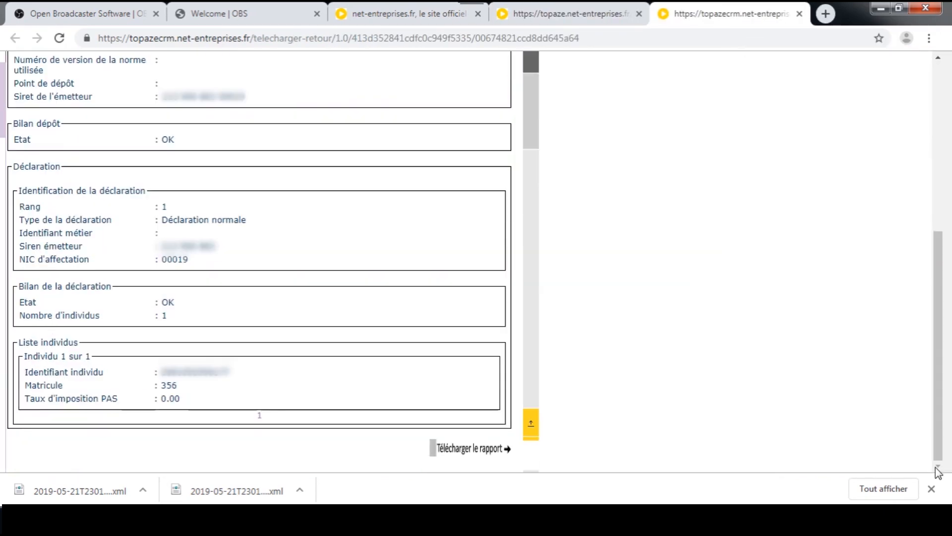
pyautogui.click(434, 450)
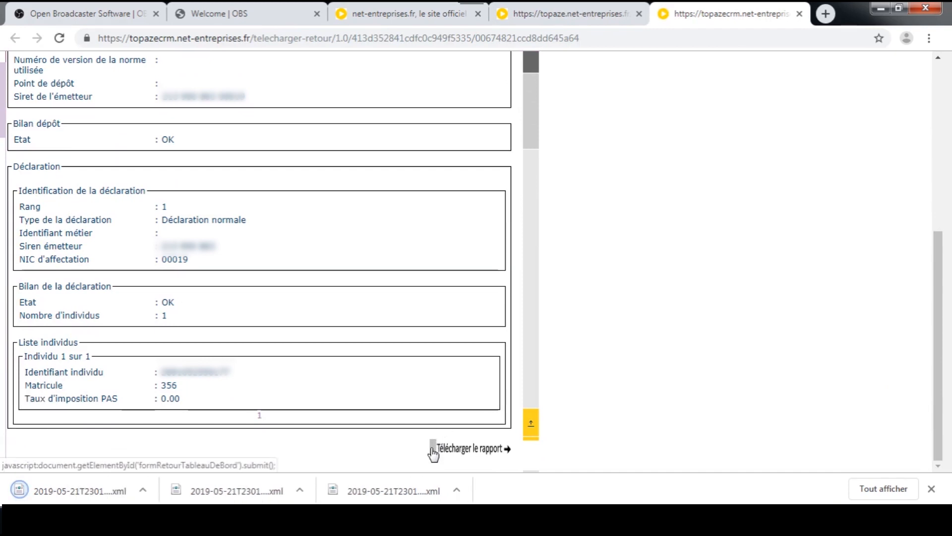
# Show the downloaded report in its folder and copy the first 2019-05-21T230123_DGFIP XML file.
pyautogui.click(456, 491)
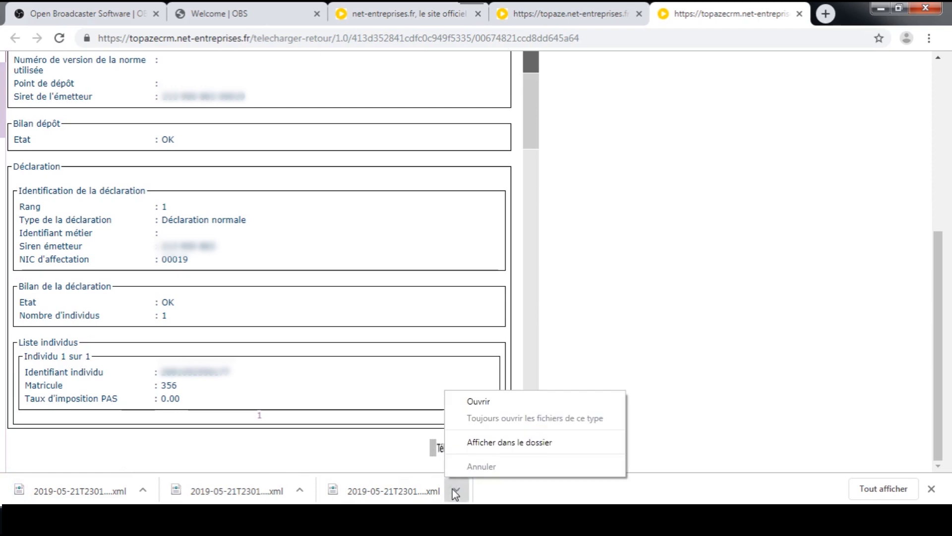
pyautogui.click(488, 440)
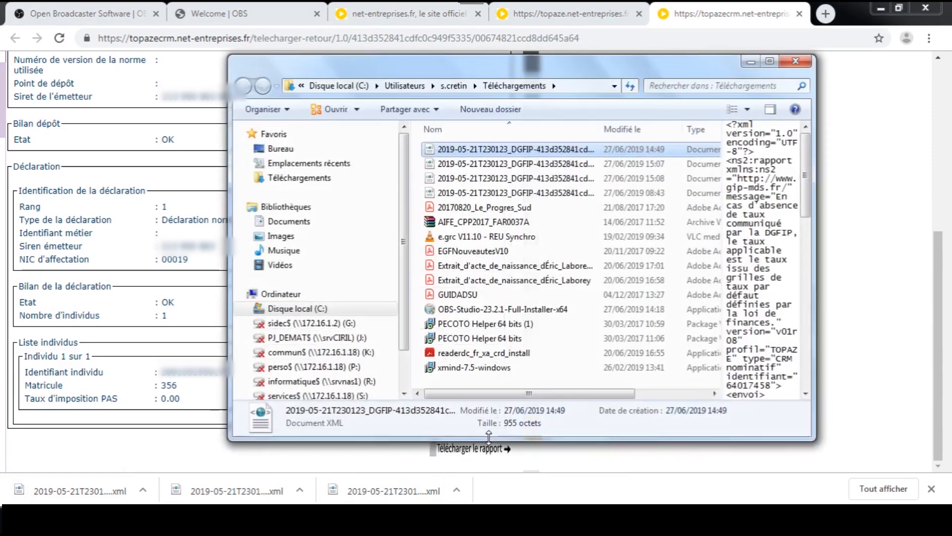
pyautogui.rightClick(588, 149)
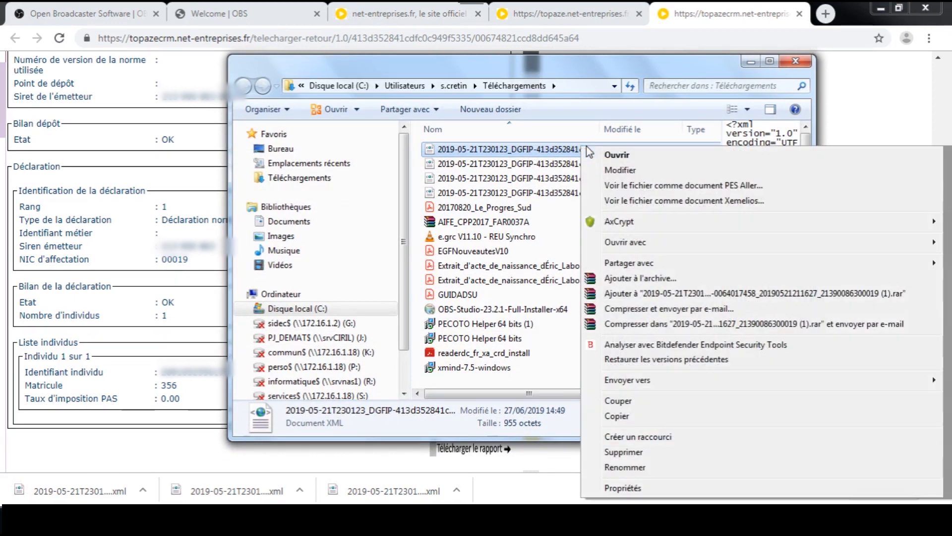
pyautogui.click(617, 415)
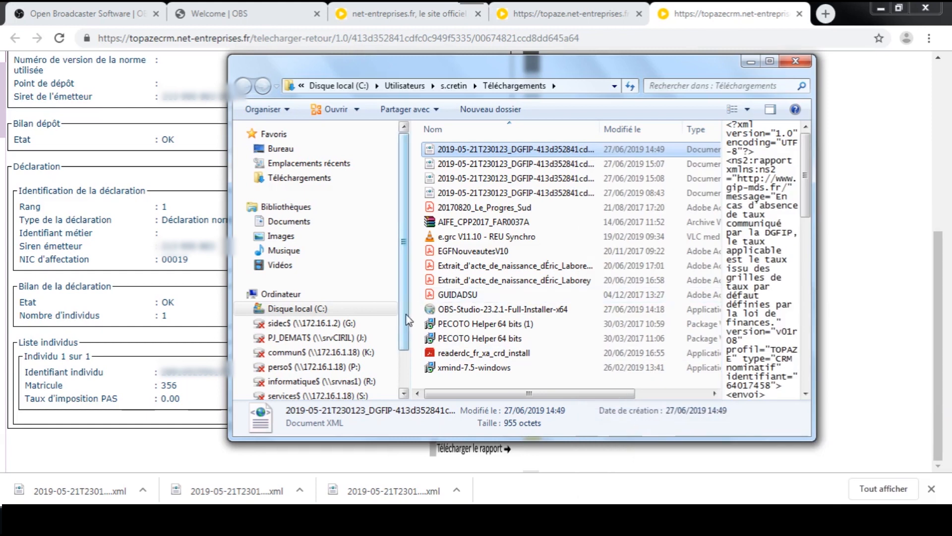
# Paste the copied XML report into the folder C:\TOPAZE\TOPAZE\TOPAZE.
pyautogui.click(347, 310)
pyautogui.doubleClick(507, 367)
pyautogui.doubleClick(486, 150)
pyautogui.doubleClick(486, 151)
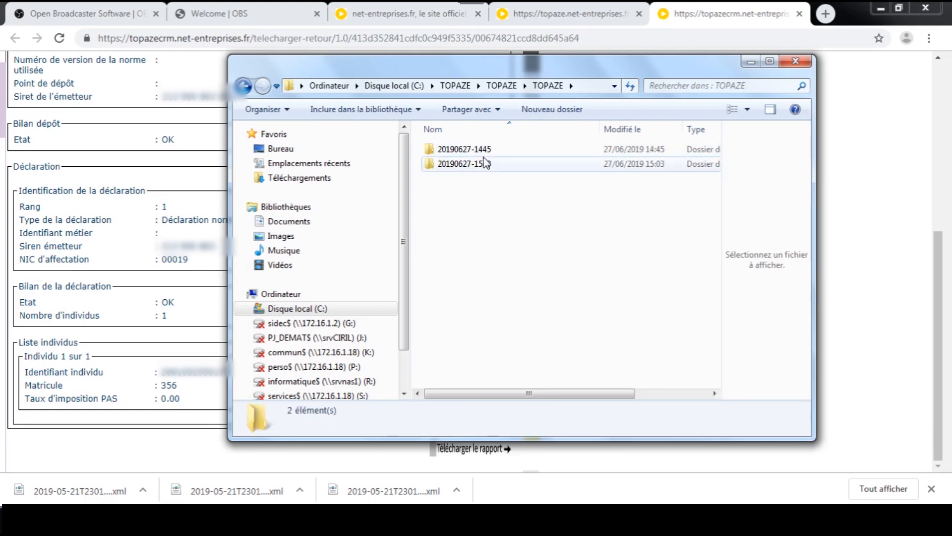
pyautogui.rightClick(481, 190)
pyautogui.click(540, 286)
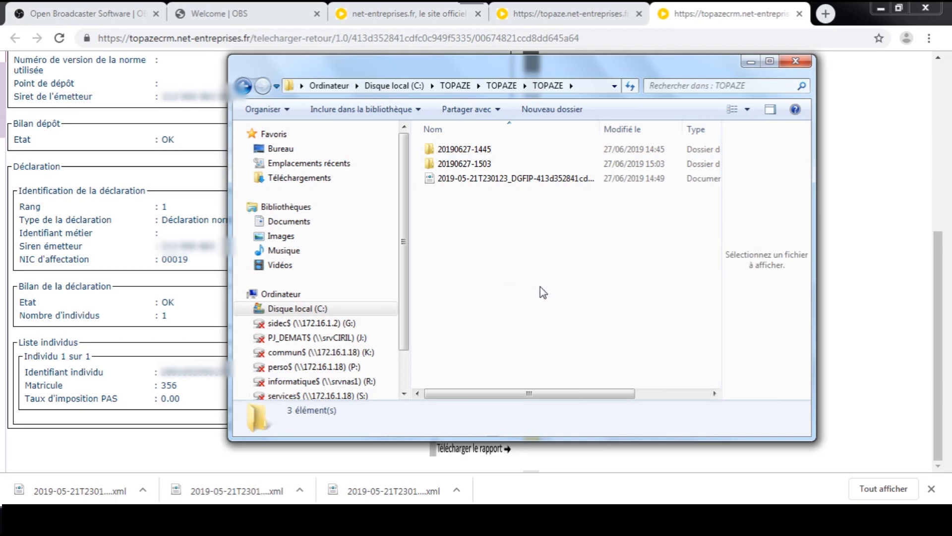
# Switch to the payroll software and open the withholding-rate management for the non-tenured Agent polyvalent first in the list.
pyautogui.moveTo(576, 396); pyautogui.dragTo(609, 400)
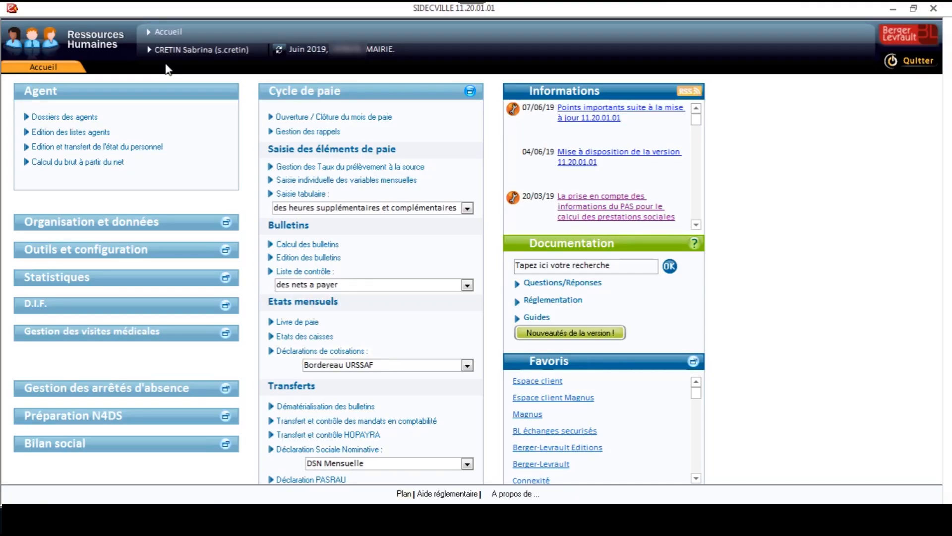
pyautogui.click(339, 168)
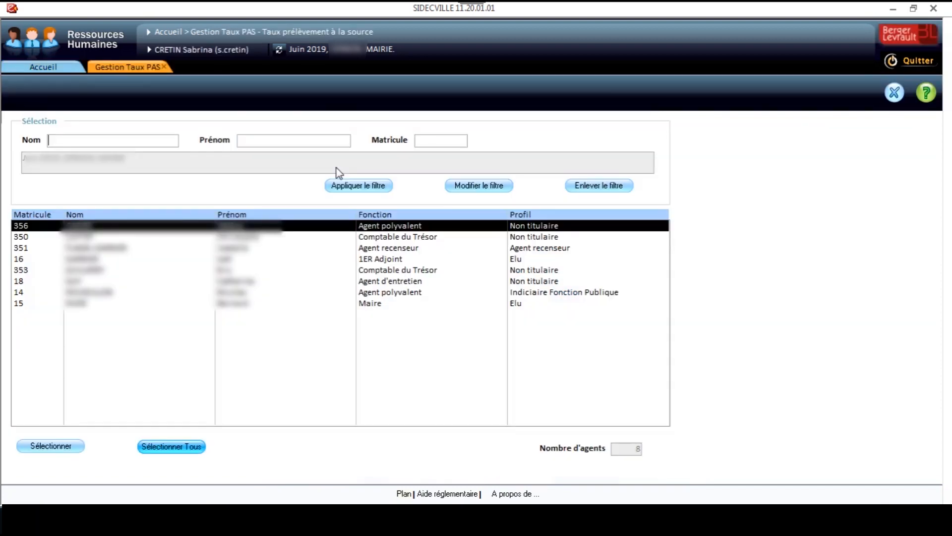
pyautogui.doubleClick(323, 225)
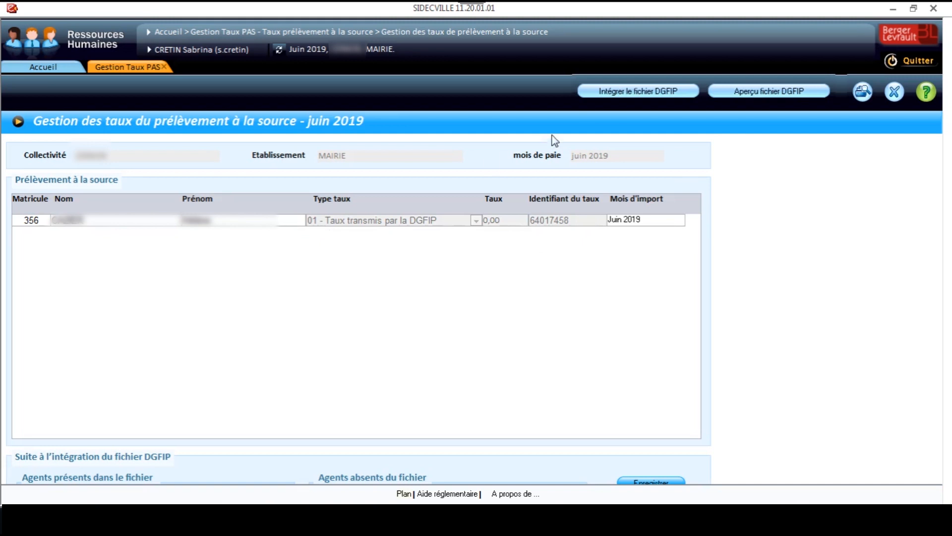
# Start integrating a DGFIP file, choose manual integration of the rates, and browse for the file.
pyautogui.click(632, 99)
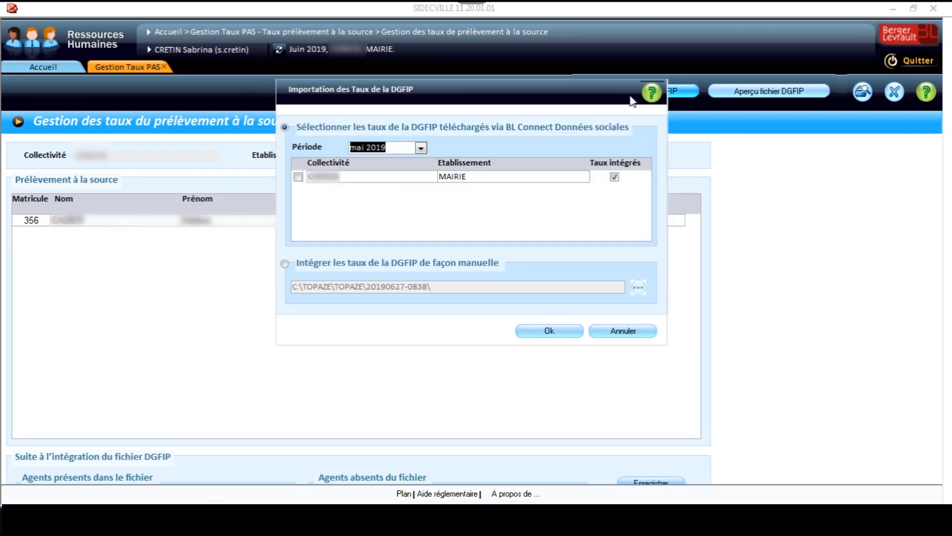
pyautogui.click(285, 263)
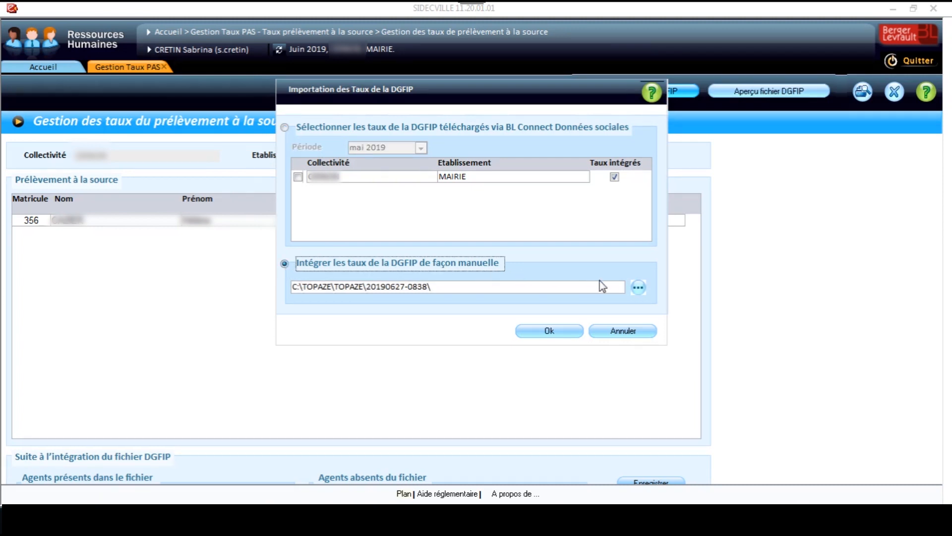
pyautogui.click(638, 287)
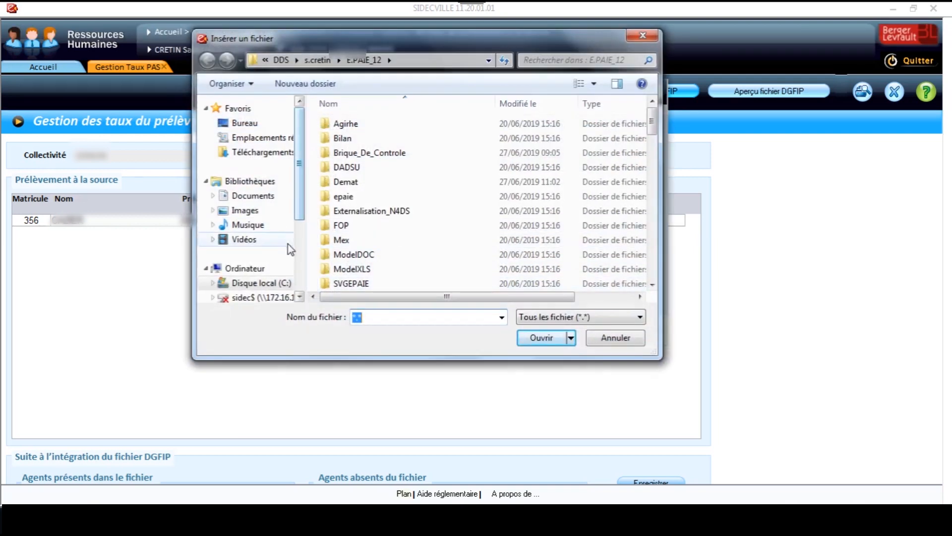
# Choose the 2019-05-21T230123_DGFIP XML report in C:\TOPAZE\TOPAZE\TOPAZE as the file to integrate.
pyautogui.click(653, 285)
pyautogui.click(653, 284)
pyautogui.click(652, 284)
pyautogui.click(652, 284)
pyautogui.click(652, 284)
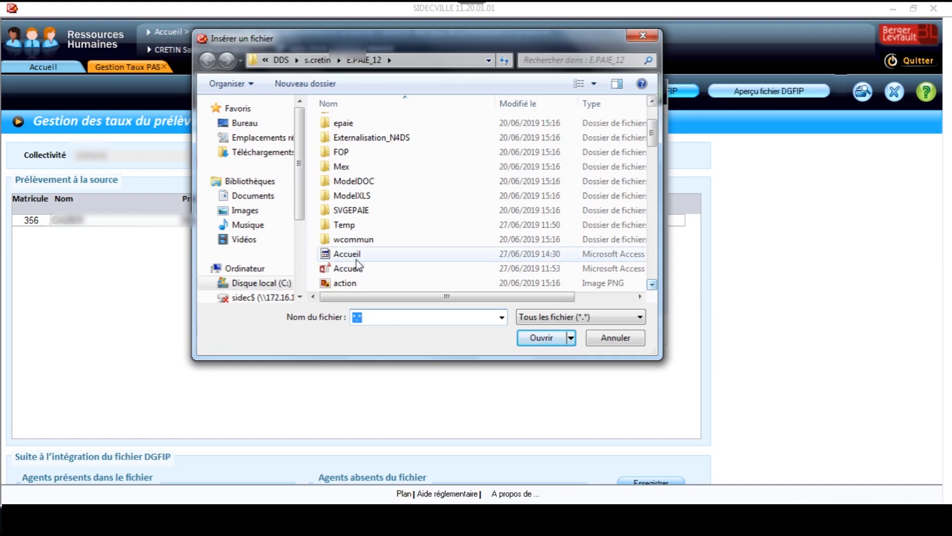
pyautogui.click(276, 282)
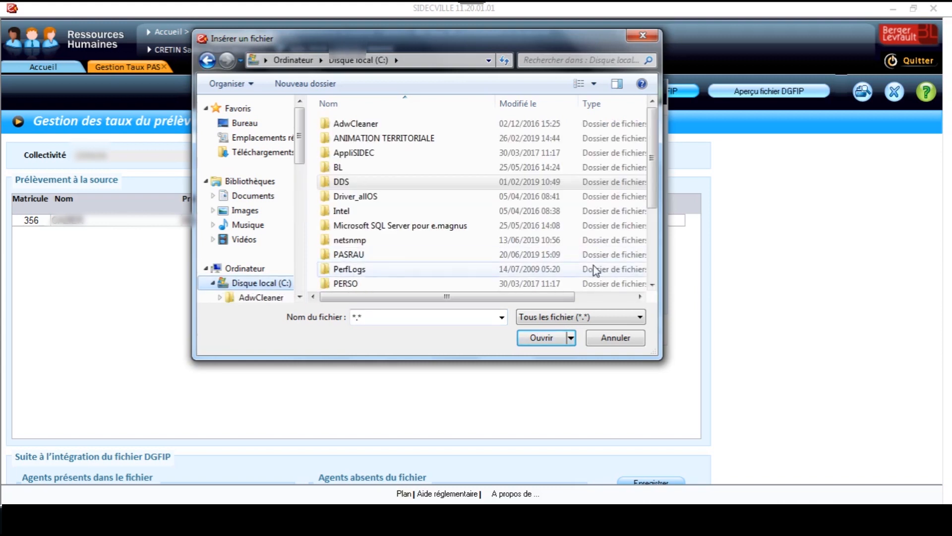
pyautogui.click(652, 284)
pyautogui.click(653, 285)
pyautogui.click(652, 284)
pyautogui.click(652, 285)
pyautogui.click(652, 284)
pyautogui.click(653, 284)
pyautogui.click(652, 284)
pyautogui.click(652, 284)
pyautogui.doubleClick(416, 253)
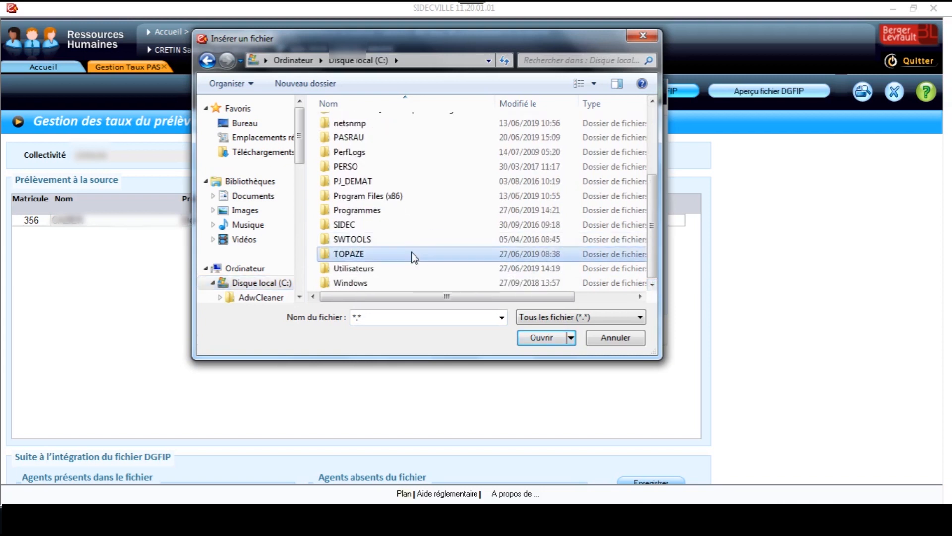
pyautogui.doubleClick(426, 123)
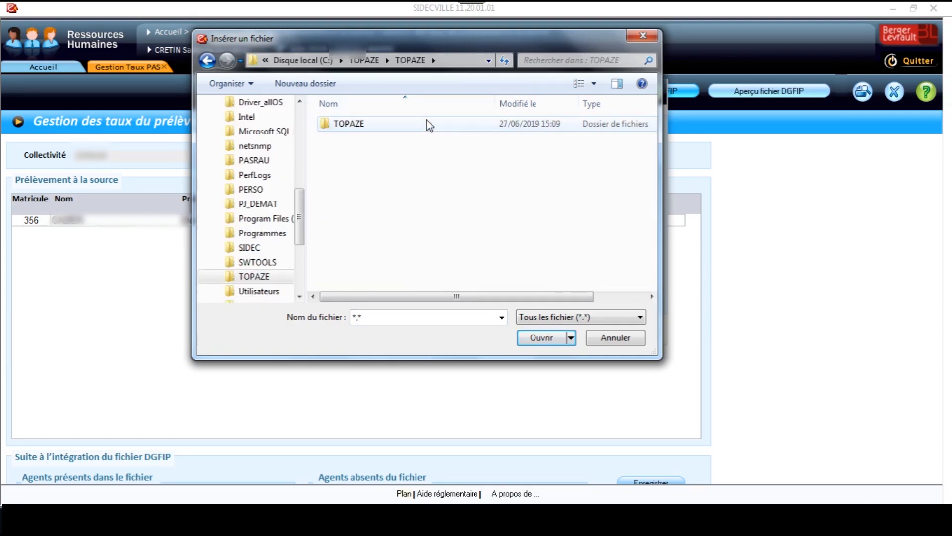
pyautogui.doubleClick(426, 123)
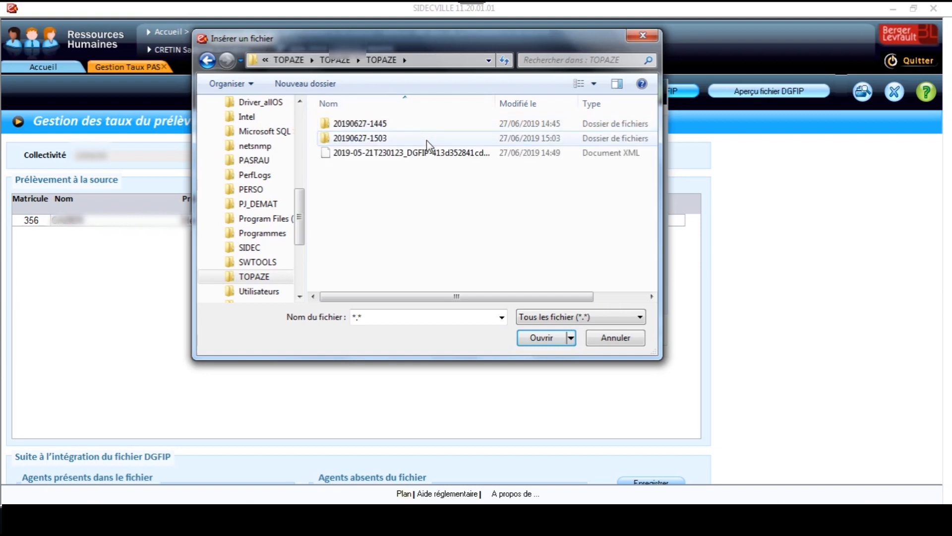
pyautogui.click(432, 154)
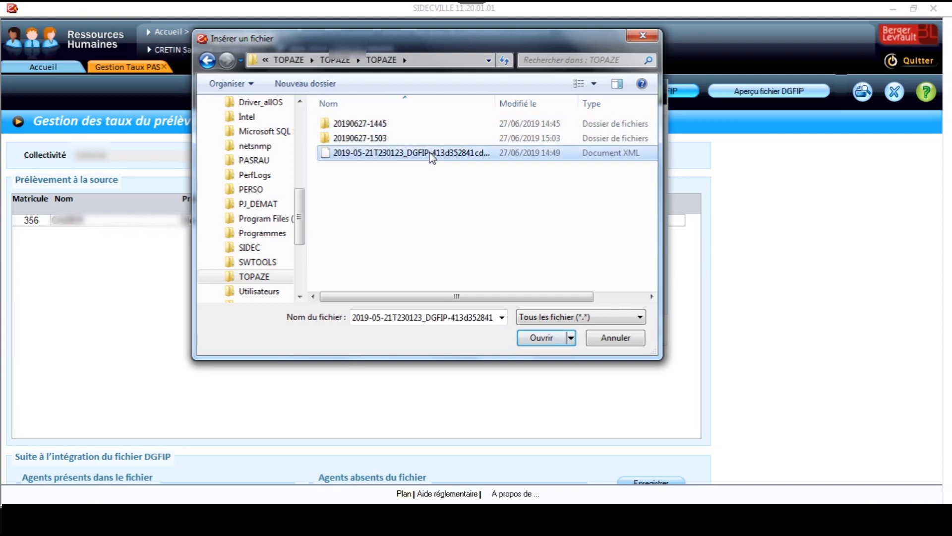
pyautogui.click(543, 335)
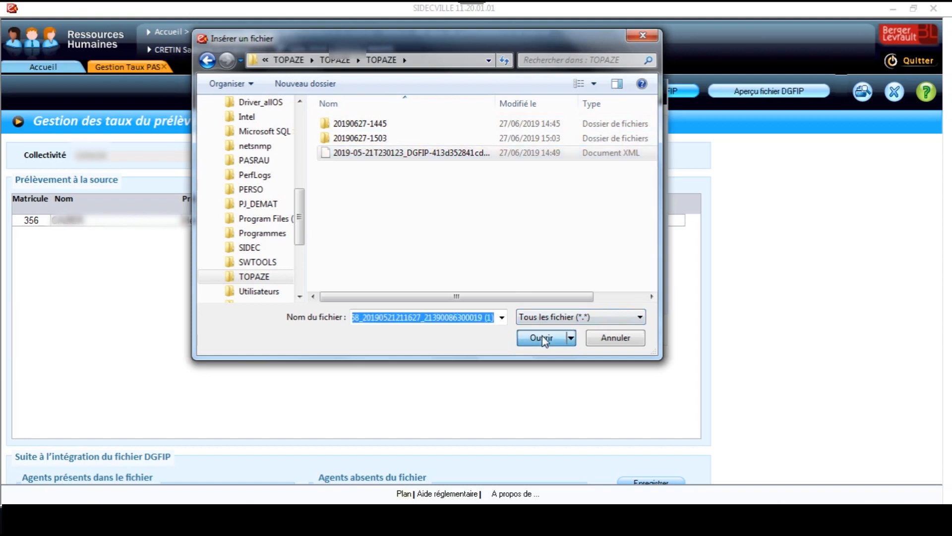
# Run the DGFIP rate import and save the integrated withholding rate for June 2019.
pyautogui.click(552, 332)
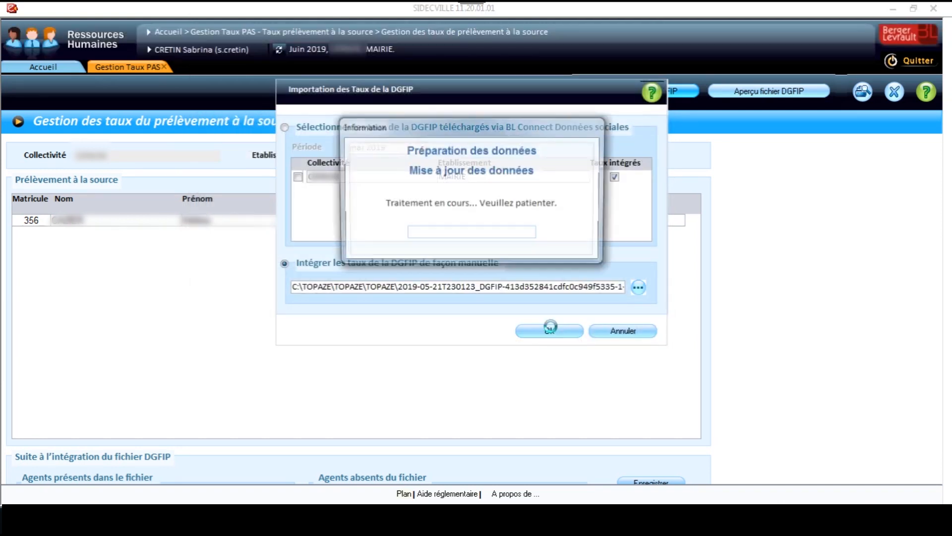
pyautogui.click(423, 283)
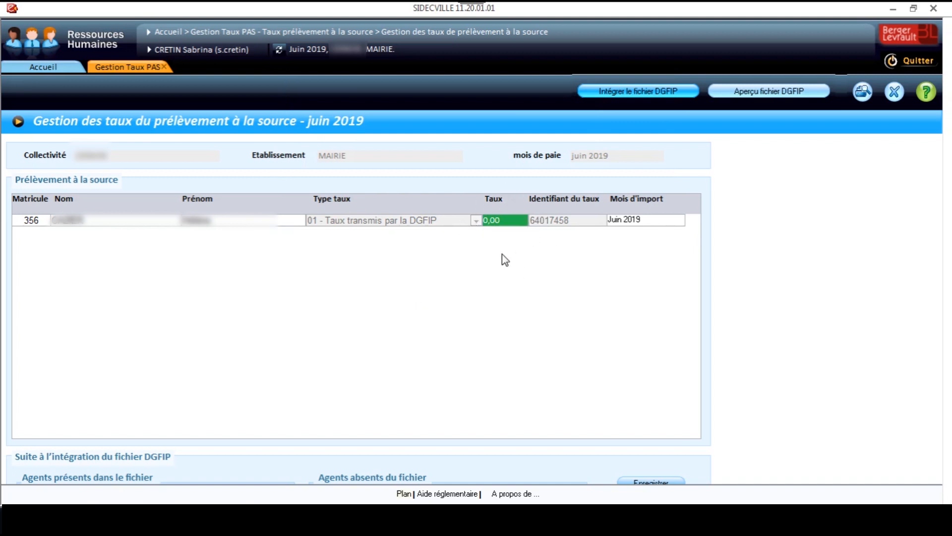
pyautogui.click(626, 480)
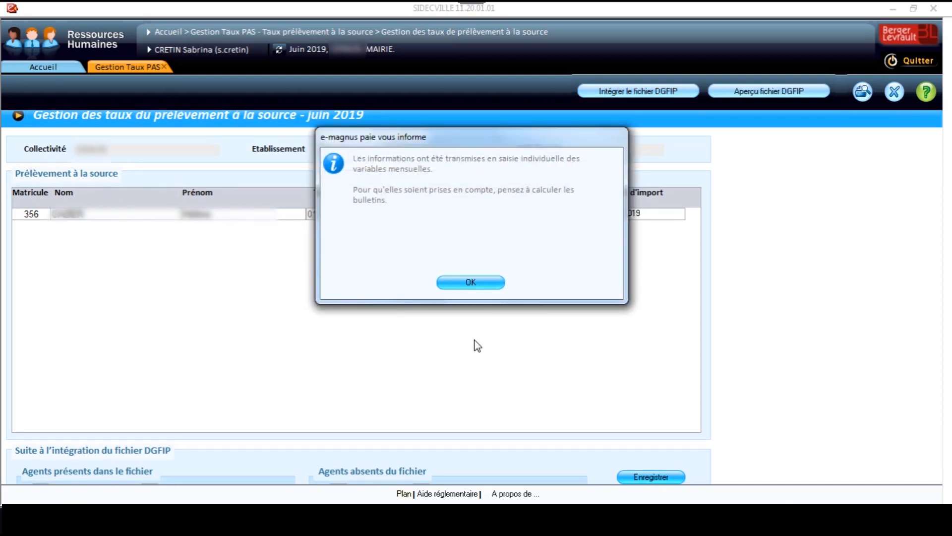
pyautogui.click(471, 283)
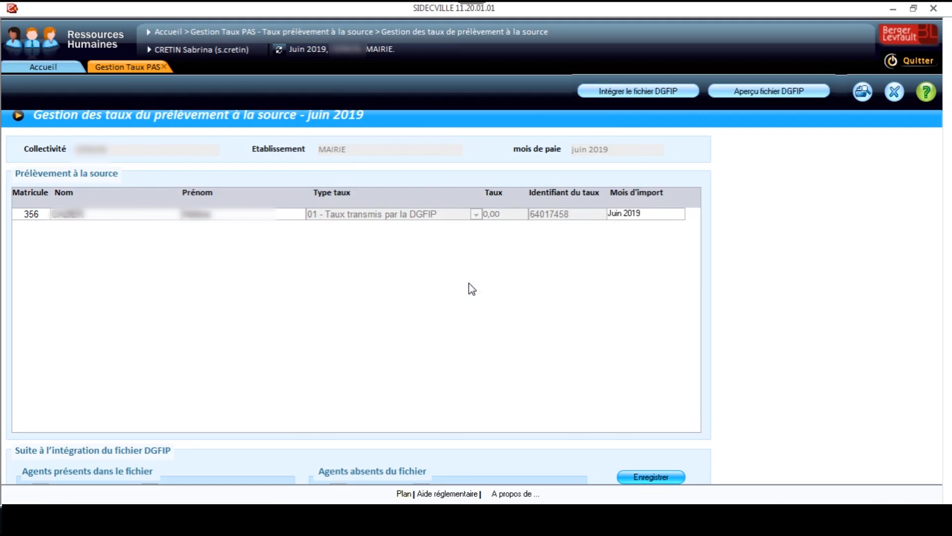